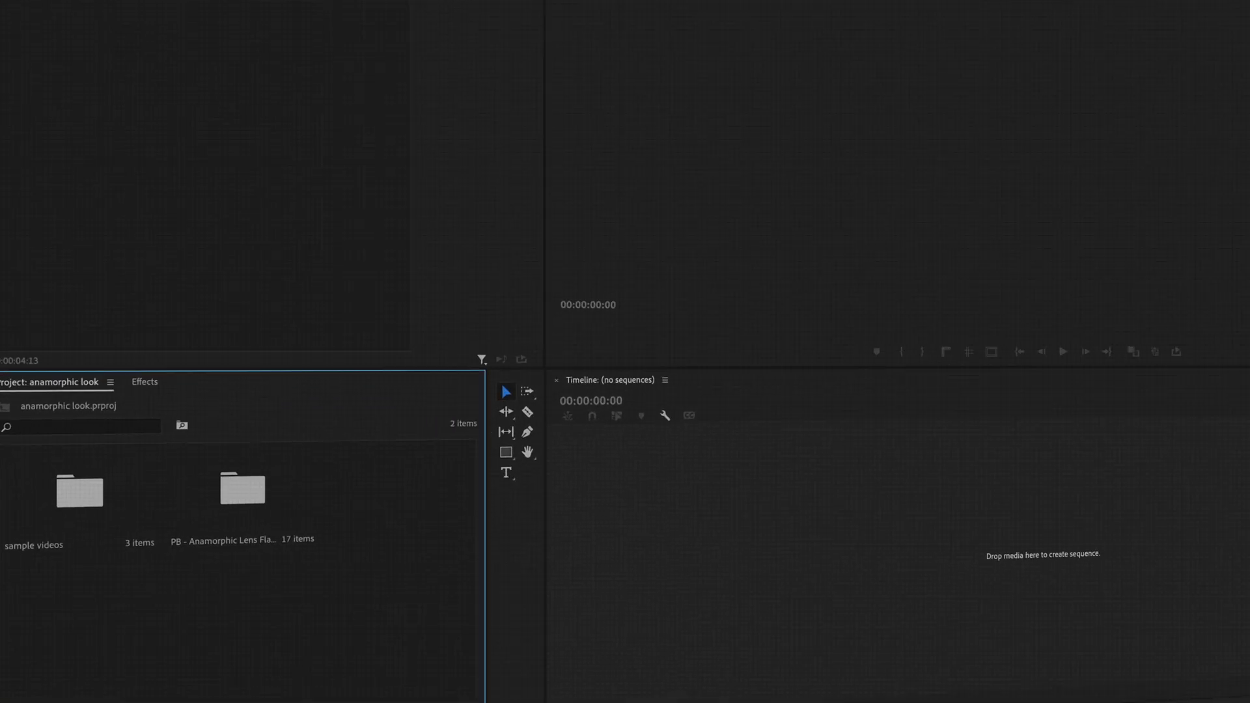
Step: Mark In and Out points on 514A9372.MP4 and drag its video-only track into a new sequence
{"action": "double_click", "coordinate": [101, 502]}
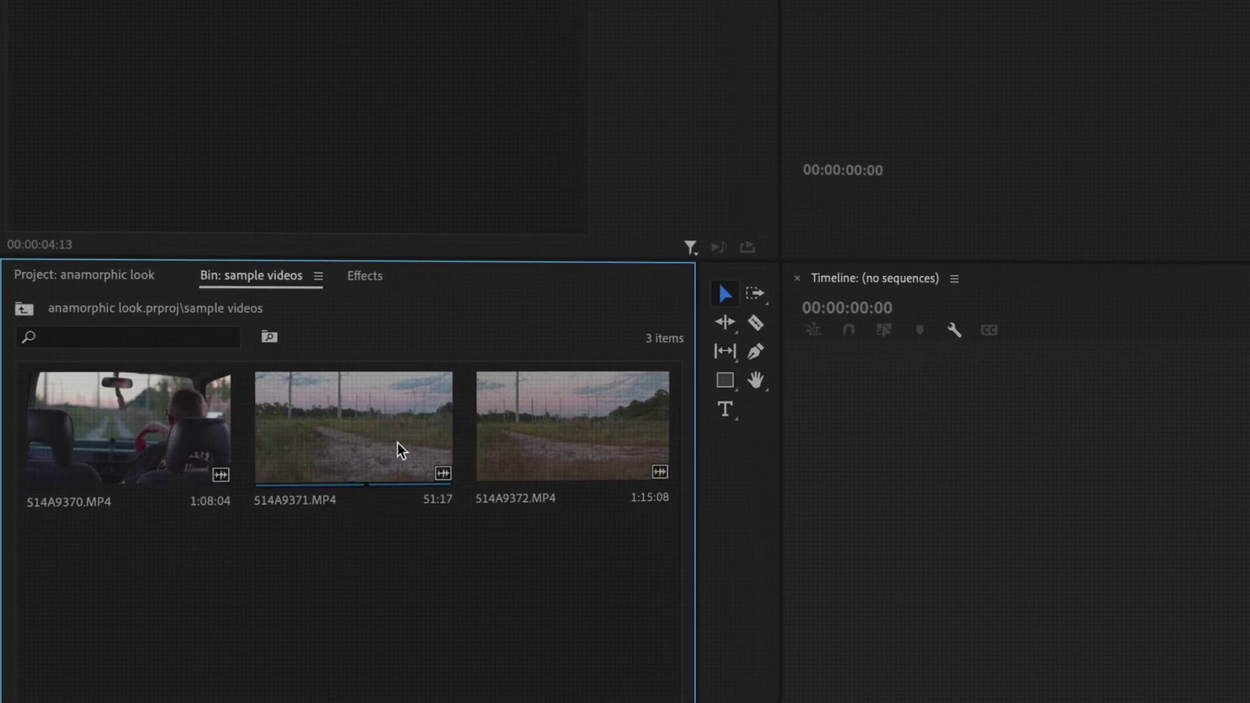
{"action": "double_click", "coordinate": [531, 439]}
{"action": "left_click_drag", "start_coordinate": [159, 612], "coordinate": [193, 603]}
{"action": "left_click_drag", "start_coordinate": [195, 663], "coordinate": [240, 634]}
{"action": "key", "text": "i"}
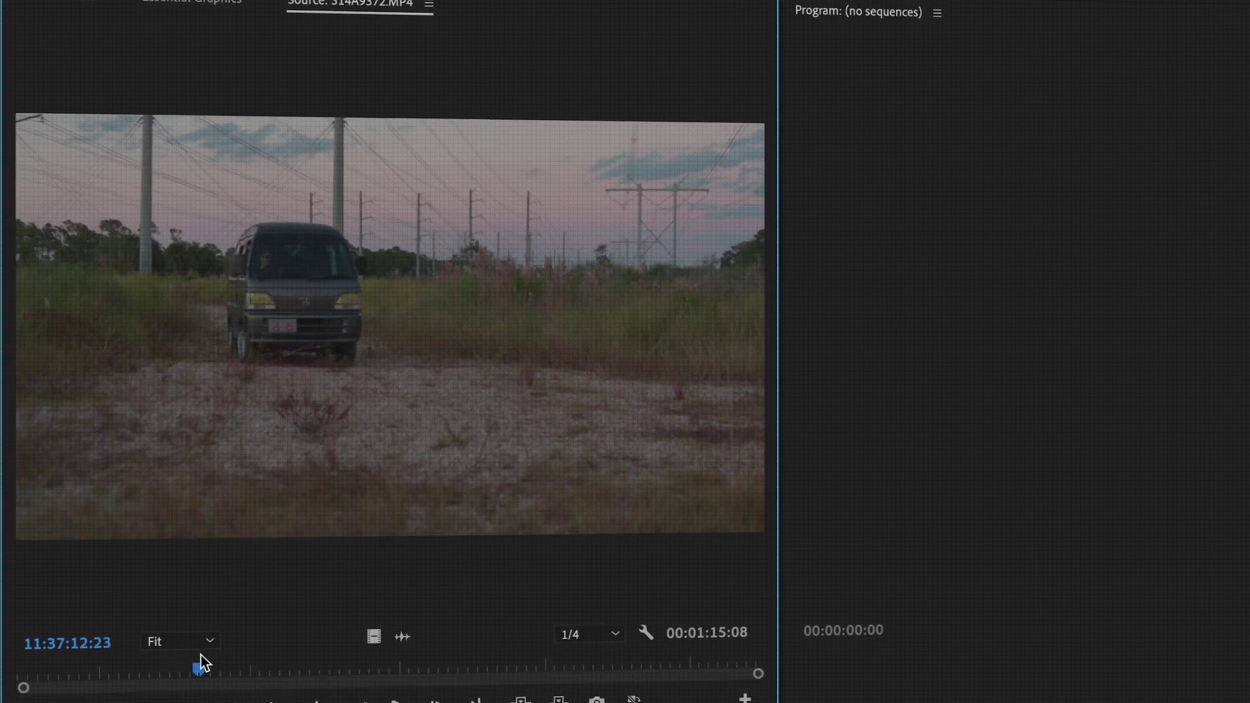
{"action": "key", "text": "o"}
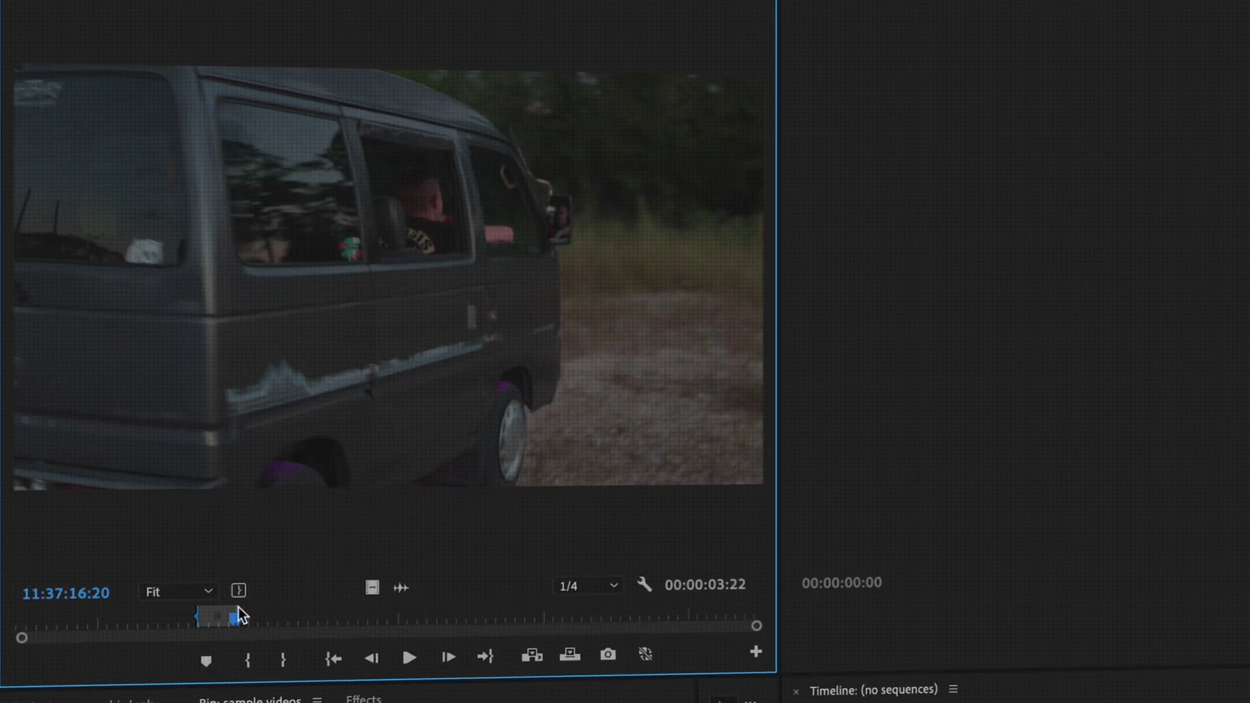
{"action": "left_click_drag", "start_coordinate": [372, 591], "coordinate": [412, 490]}
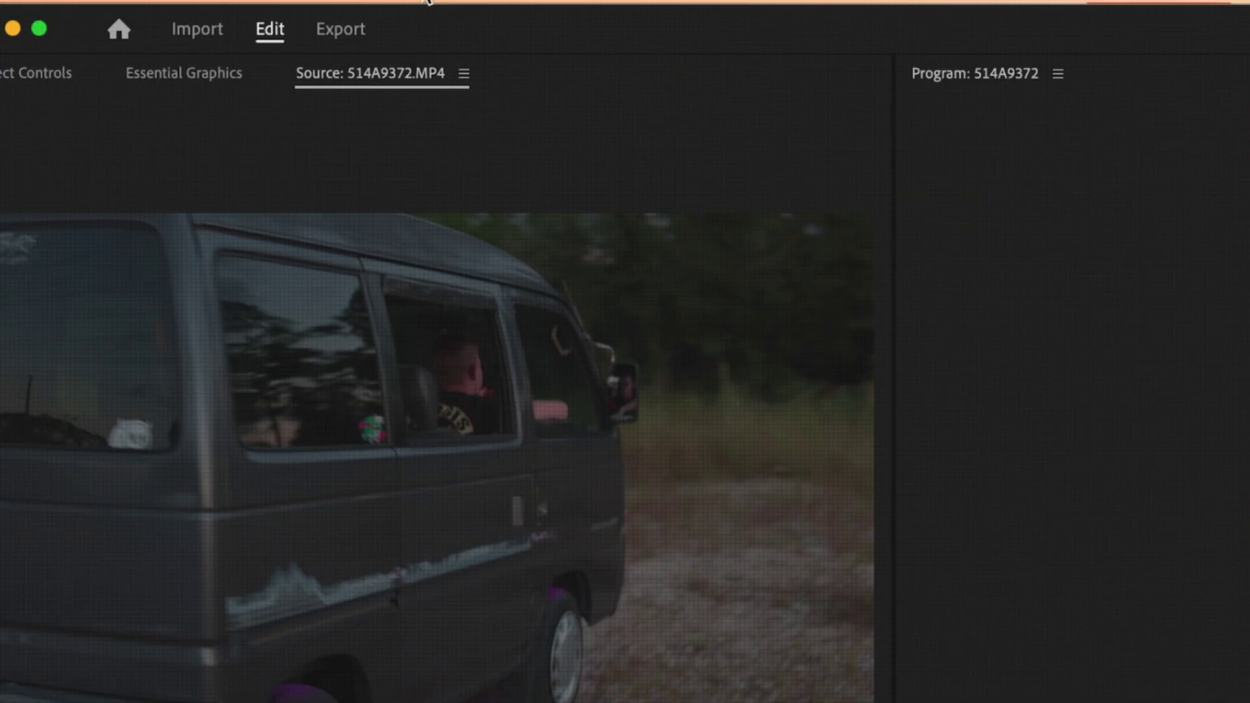
Step: Open Sequence Settings for the 514A9372 sequence, showing 3840 × 2160 at 23.976 fps
{"action": "left_click", "coordinate": [449, 12]}
{"action": "left_click", "coordinate": [456, 52]}
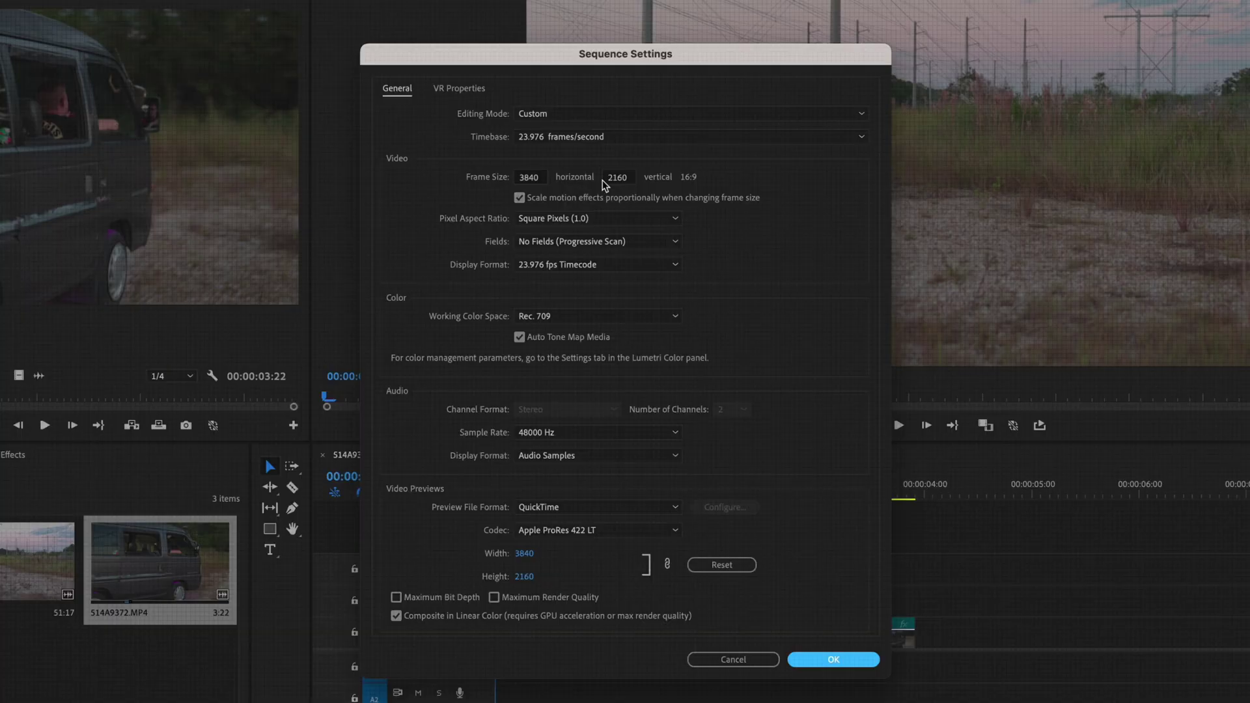
Step: Change the sequence frame size to 3840 × 1634 and accept deleting the previews
{"action": "left_click", "coordinate": [617, 181]}
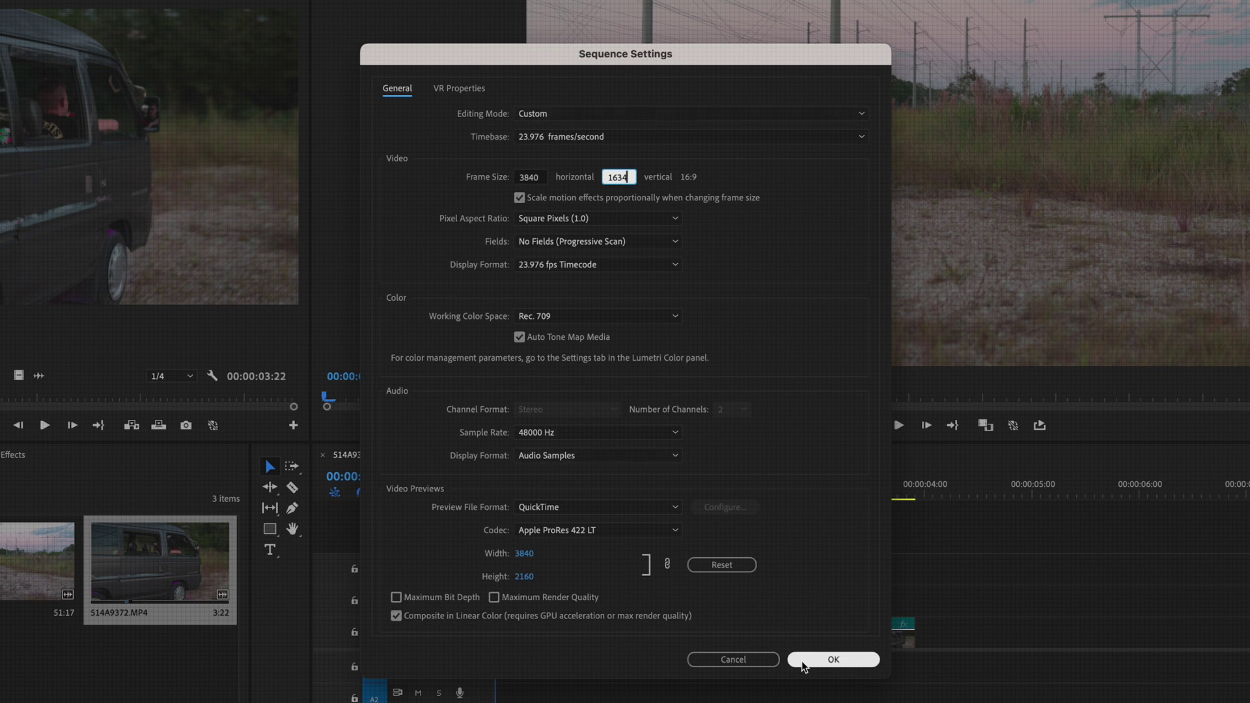
{"action": "left_click", "coordinate": [834, 659]}
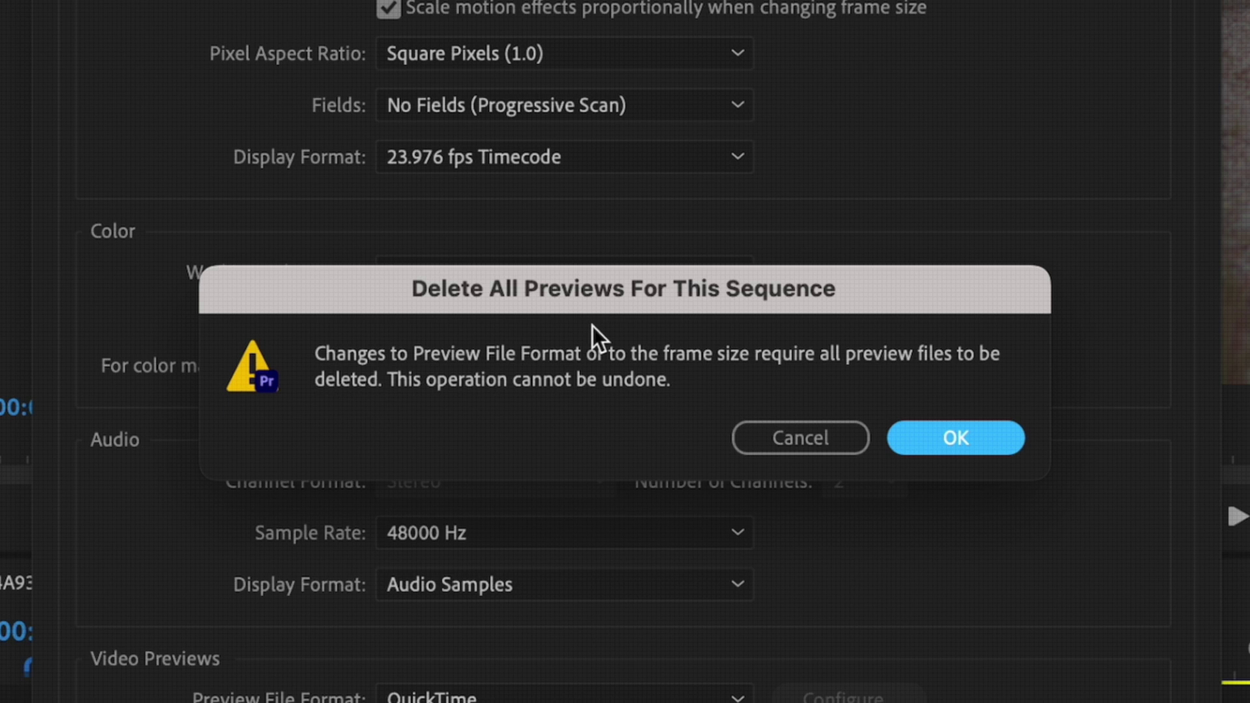
{"action": "left_click", "coordinate": [935, 440]}
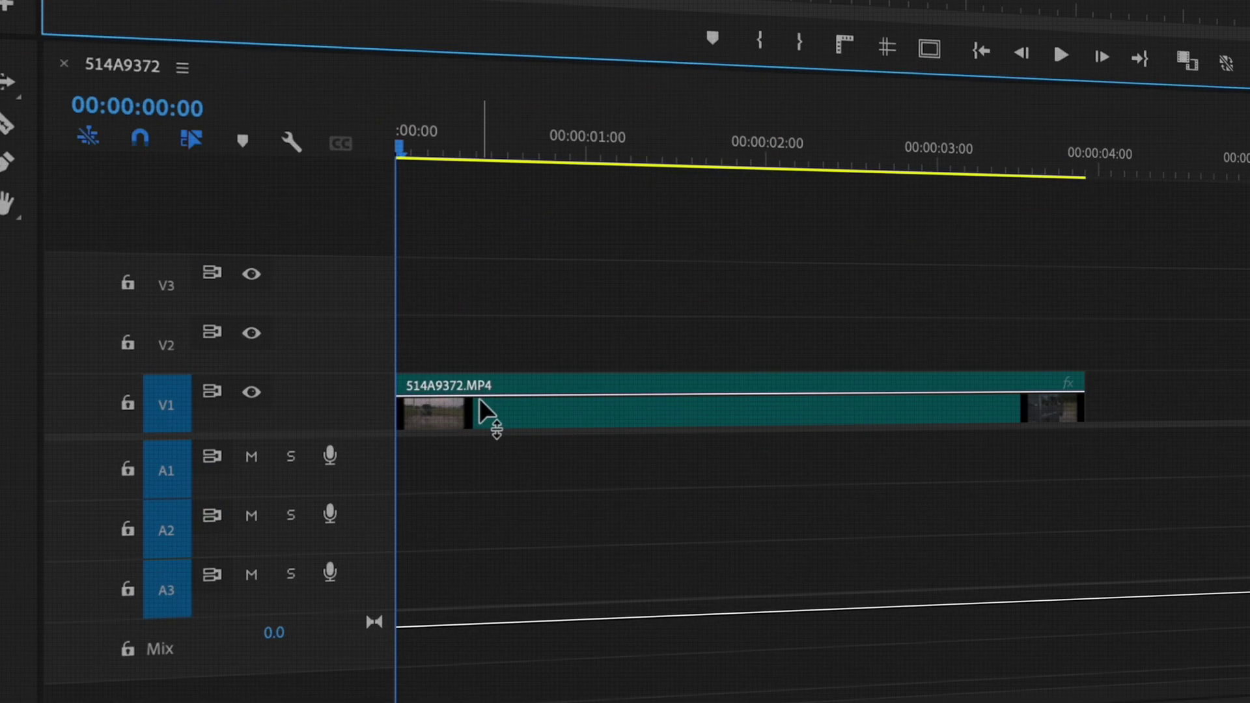
Step: Select the van clip and apply the Distort > Transform effect found by searching 'transf'
{"action": "left_click", "coordinate": [568, 564]}
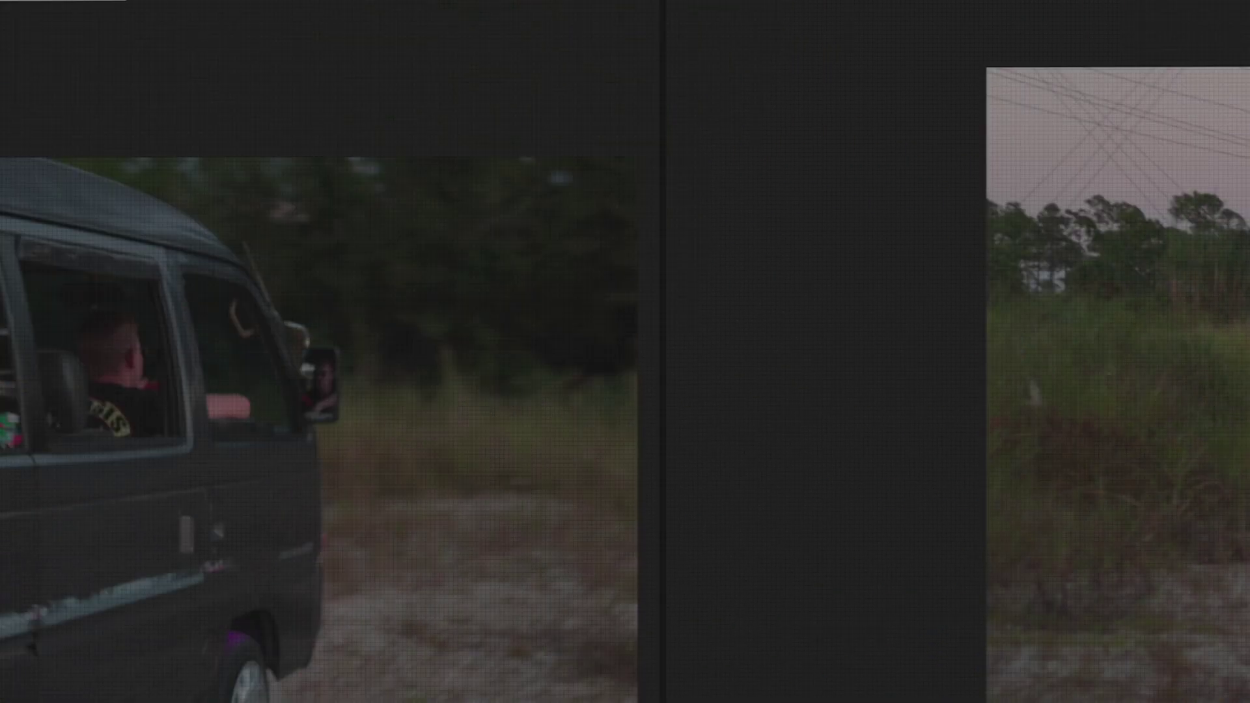
{"action": "left_click", "coordinate": [510, 18]}
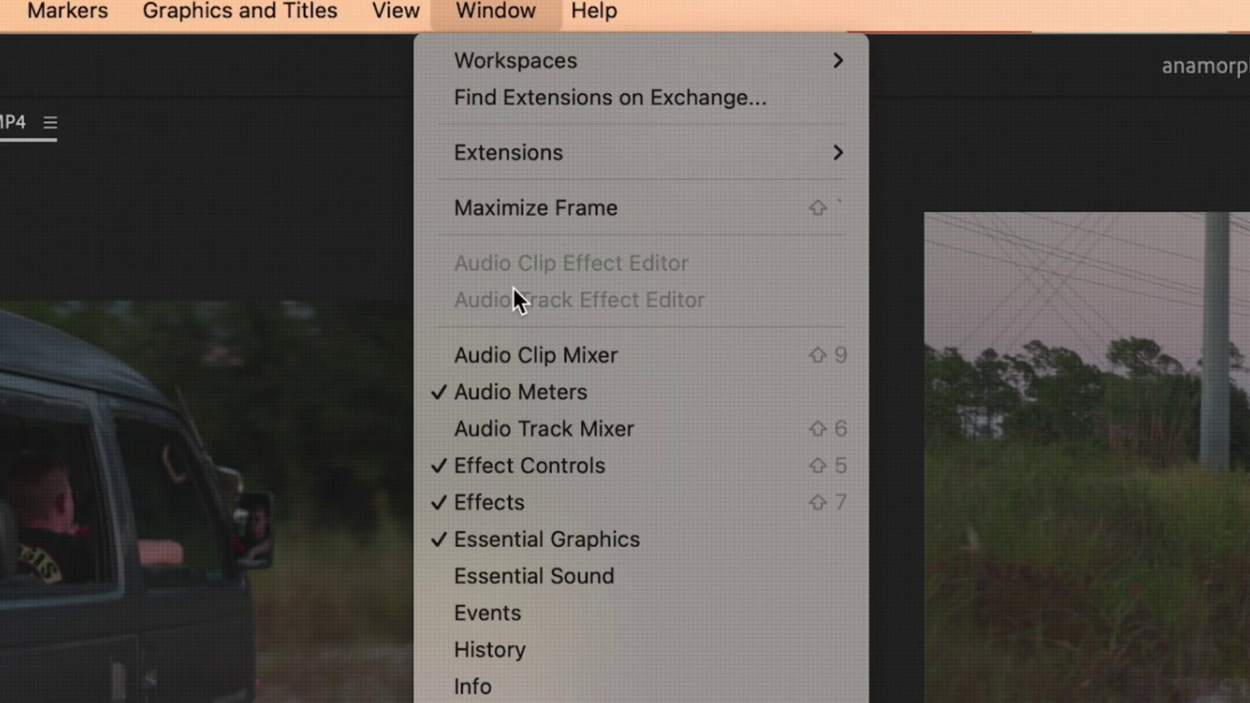
{"action": "left_click", "coordinate": [489, 508]}
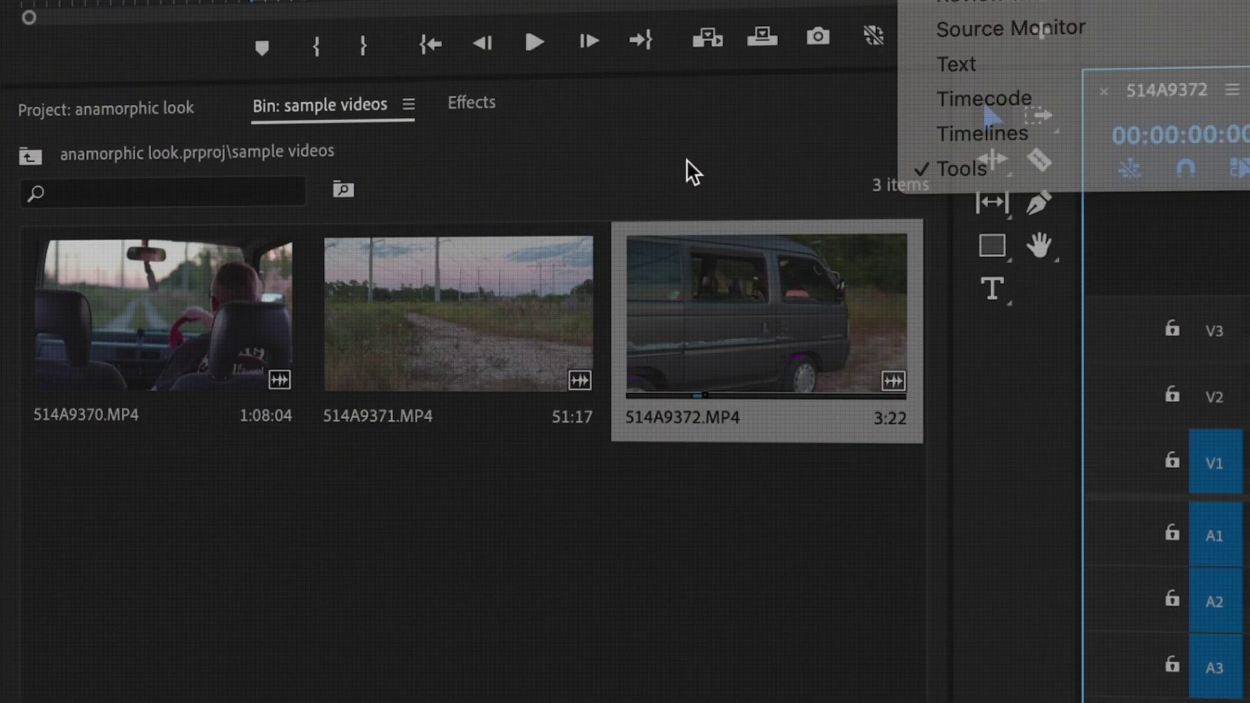
{"action": "left_click", "coordinate": [487, 106]}
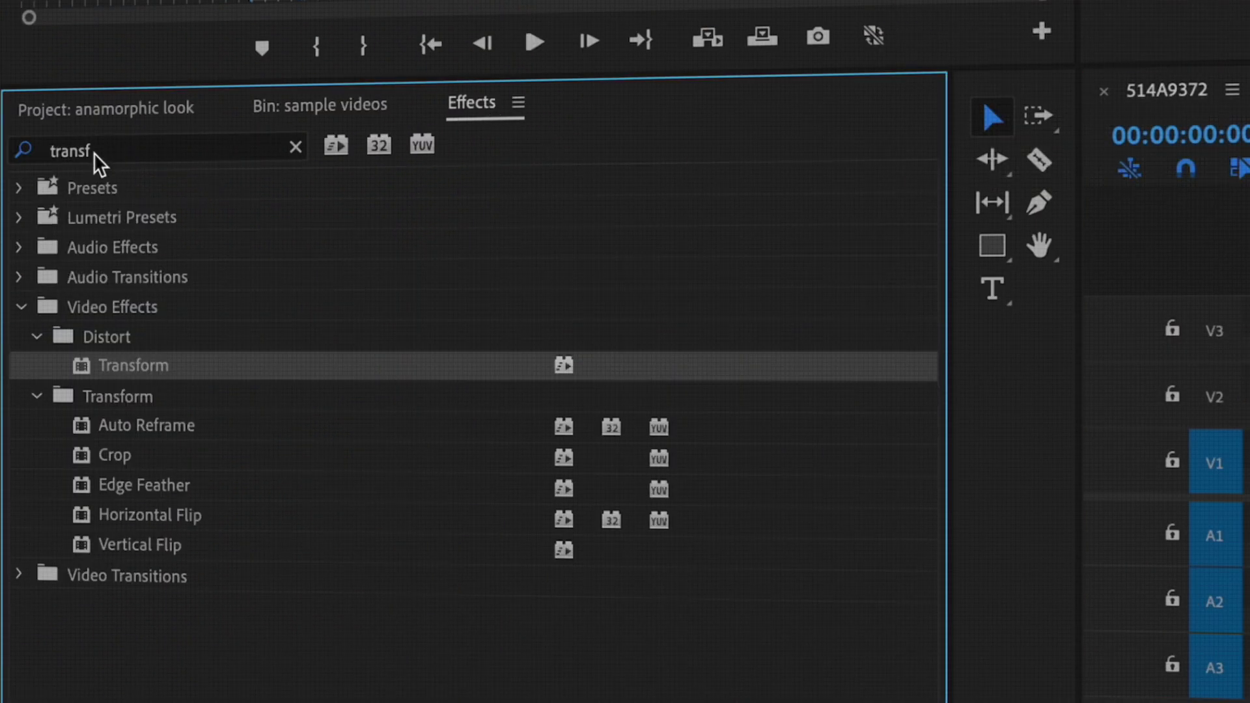
{"action": "left_click_drag", "start_coordinate": [117, 373], "coordinate": [237, 467]}
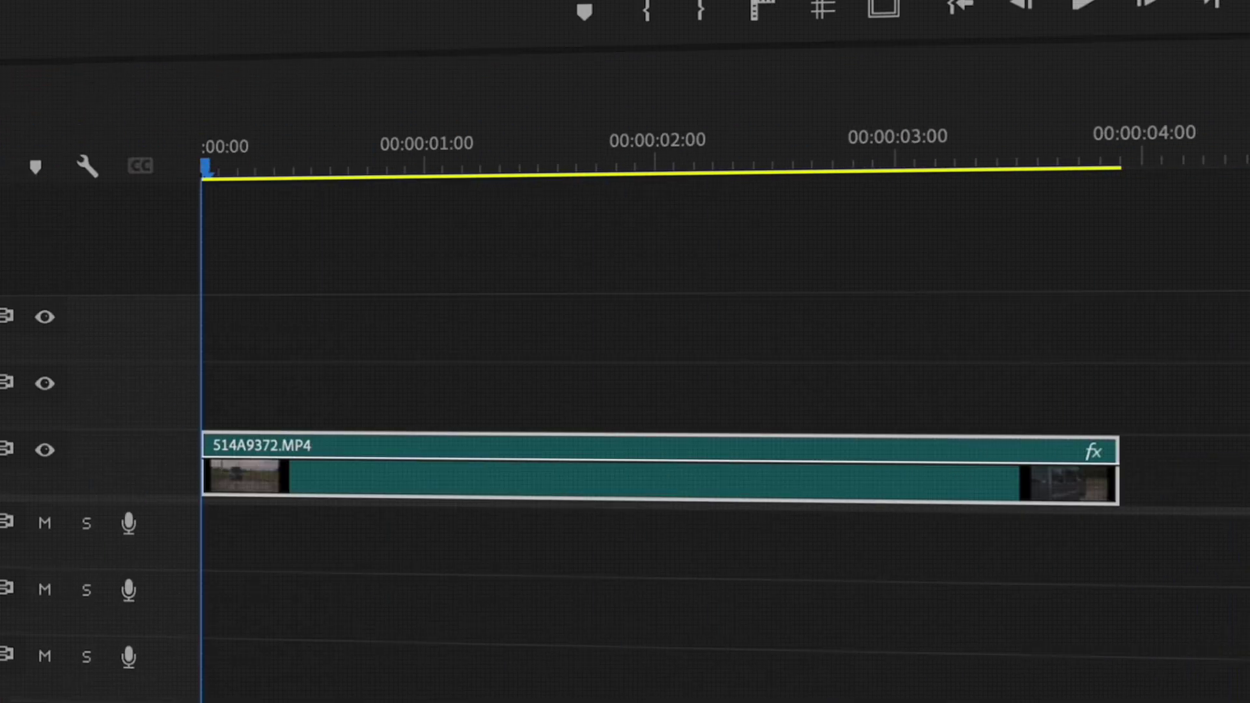
Step: Apply Lens Distortion from a 'lens d' search and reorder it above Transform and VR Chromatic Aberrations
{"action": "left_click", "coordinate": [231, 155]}
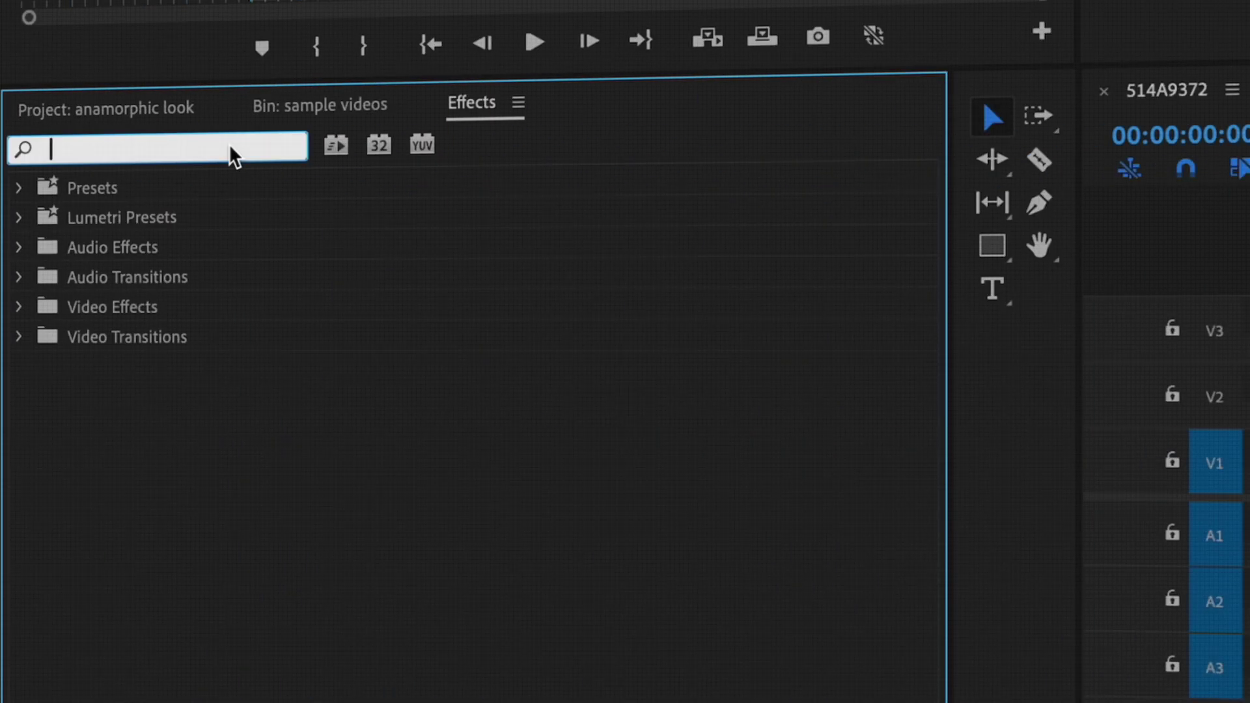
{"action": "type", "text": "lens d"}
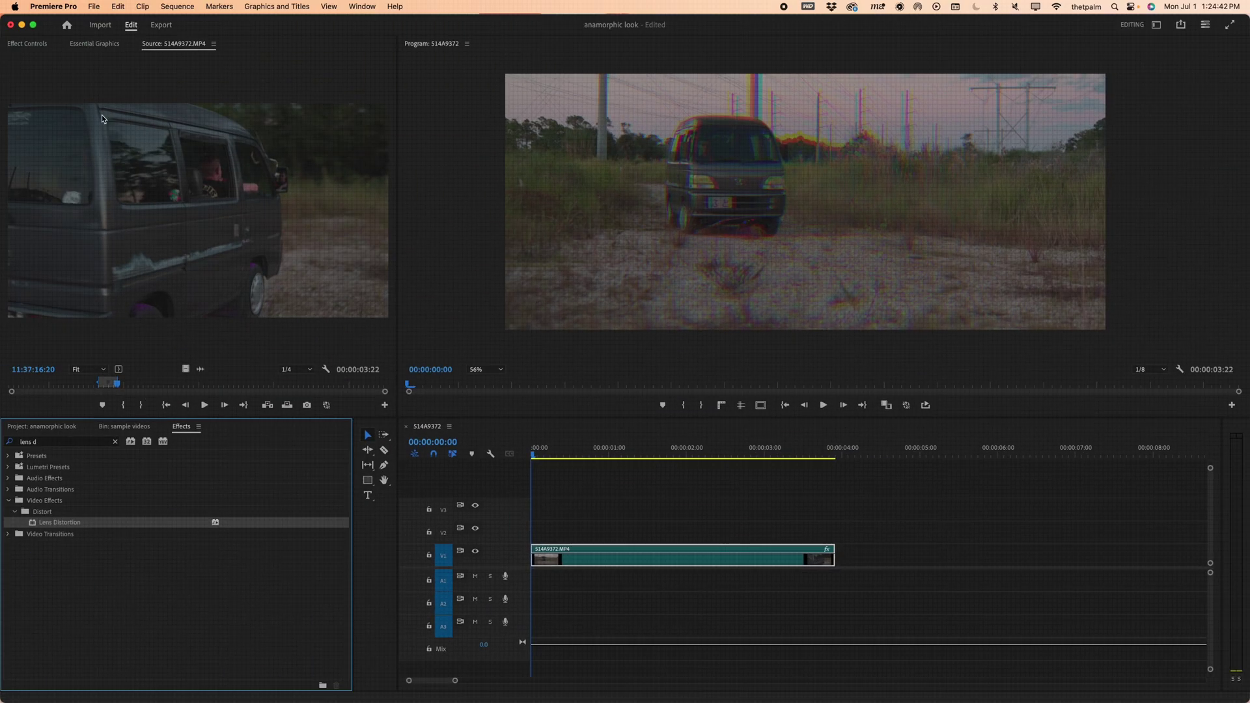
{"action": "left_click", "coordinate": [24, 44]}
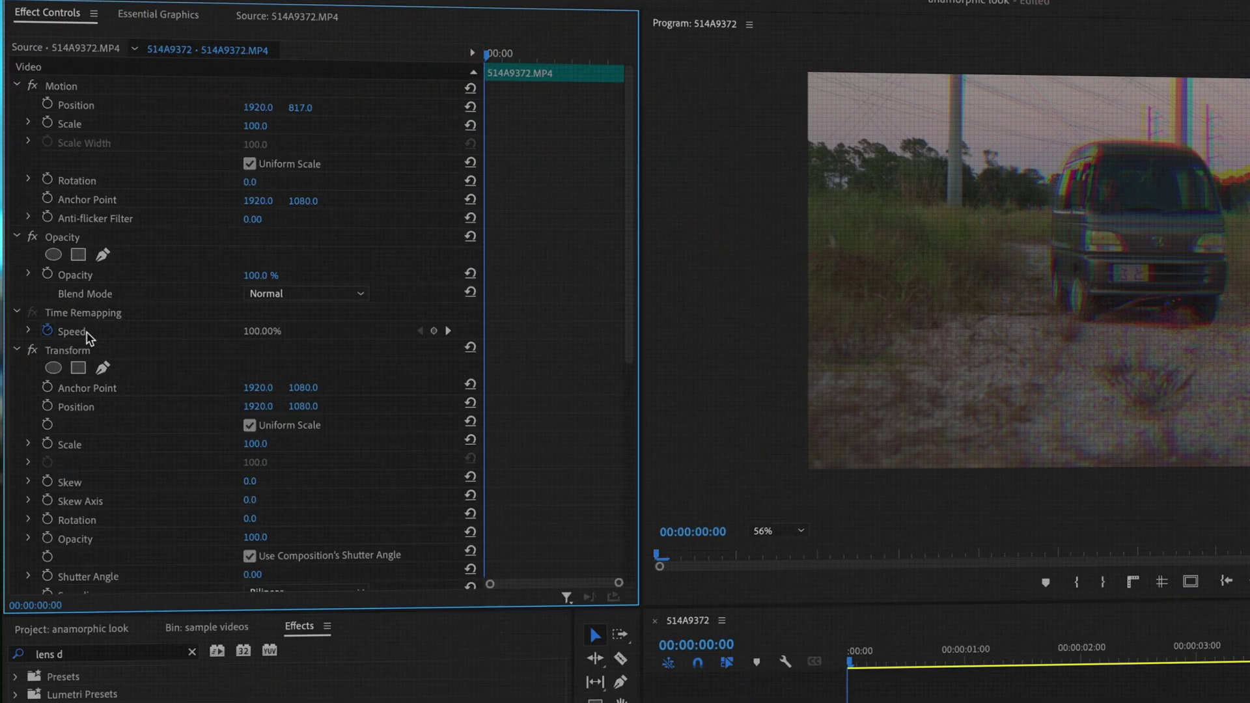
{"action": "scroll", "coordinate": [187, 430], "scroll_direction": "down", "scroll_amount": 3}
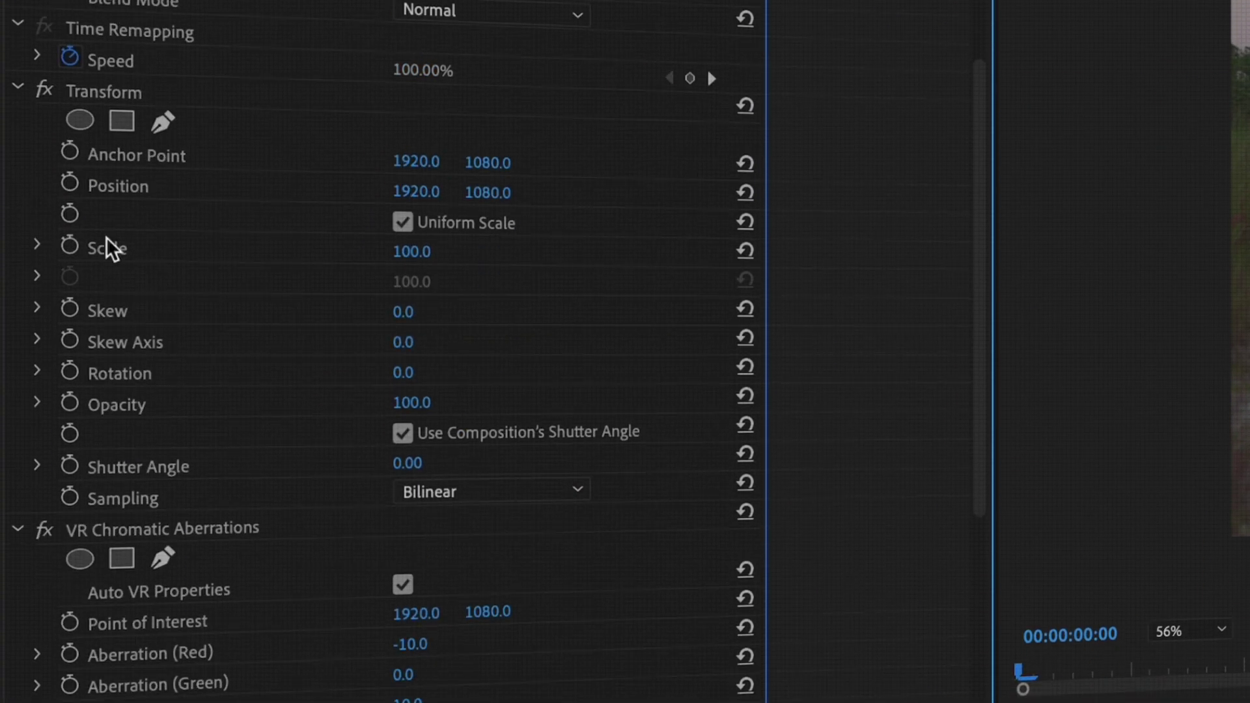
{"action": "left_click", "coordinate": [19, 121]}
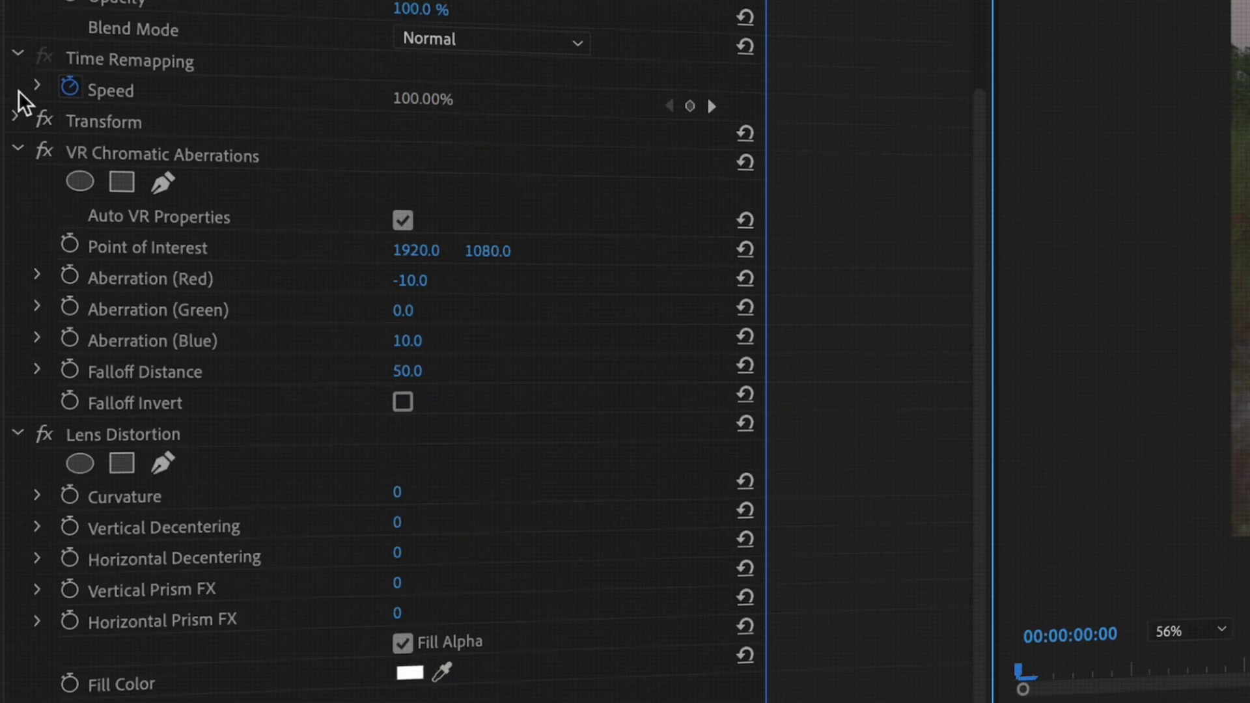
{"action": "left_click", "coordinate": [18, 149]}
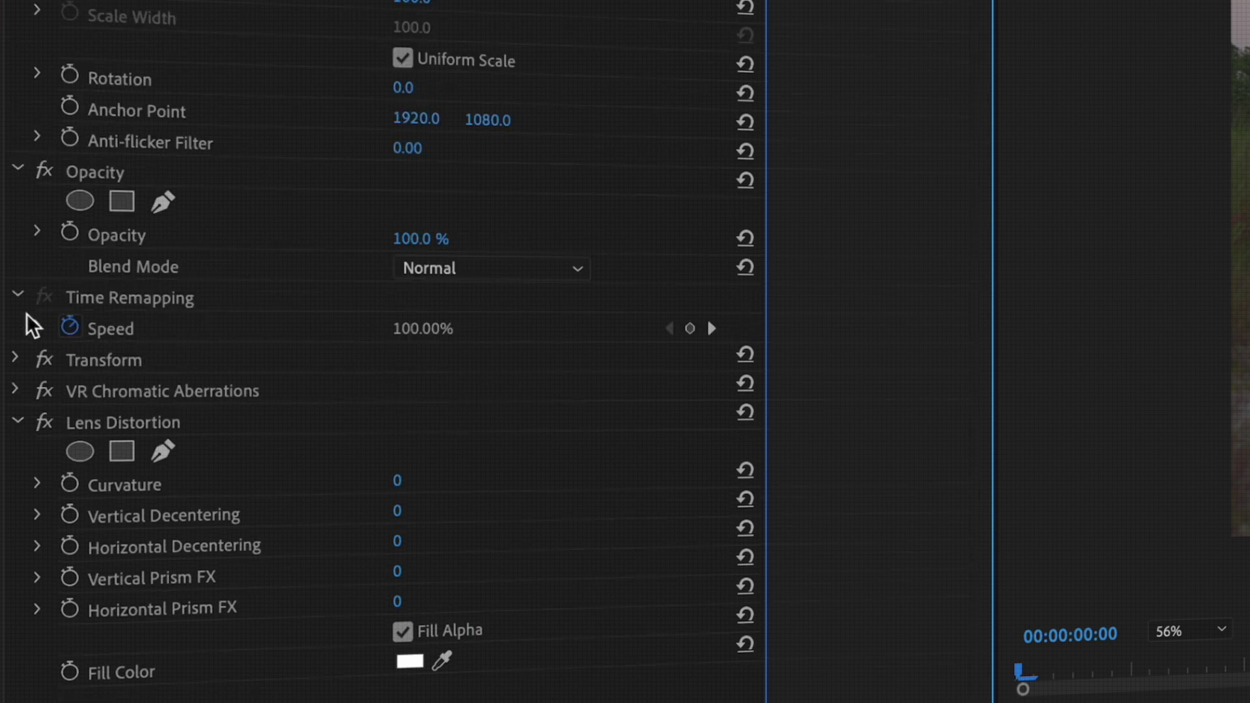
{"action": "left_click_drag", "start_coordinate": [24, 424], "coordinate": [104, 355]}
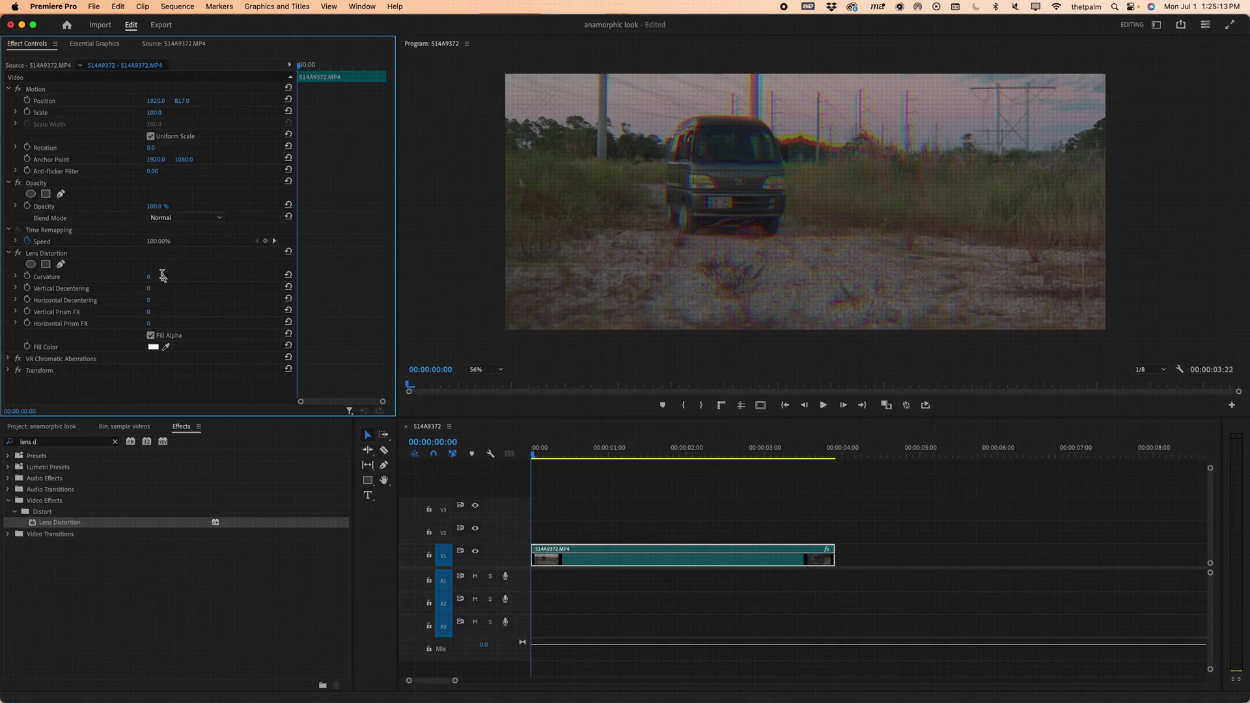
Step: Set Lens Distortion Curvature to 10 and Vertical Decentering to -1
{"action": "left_click", "coordinate": [162, 276]}
{"action": "key", "text": "Return"}
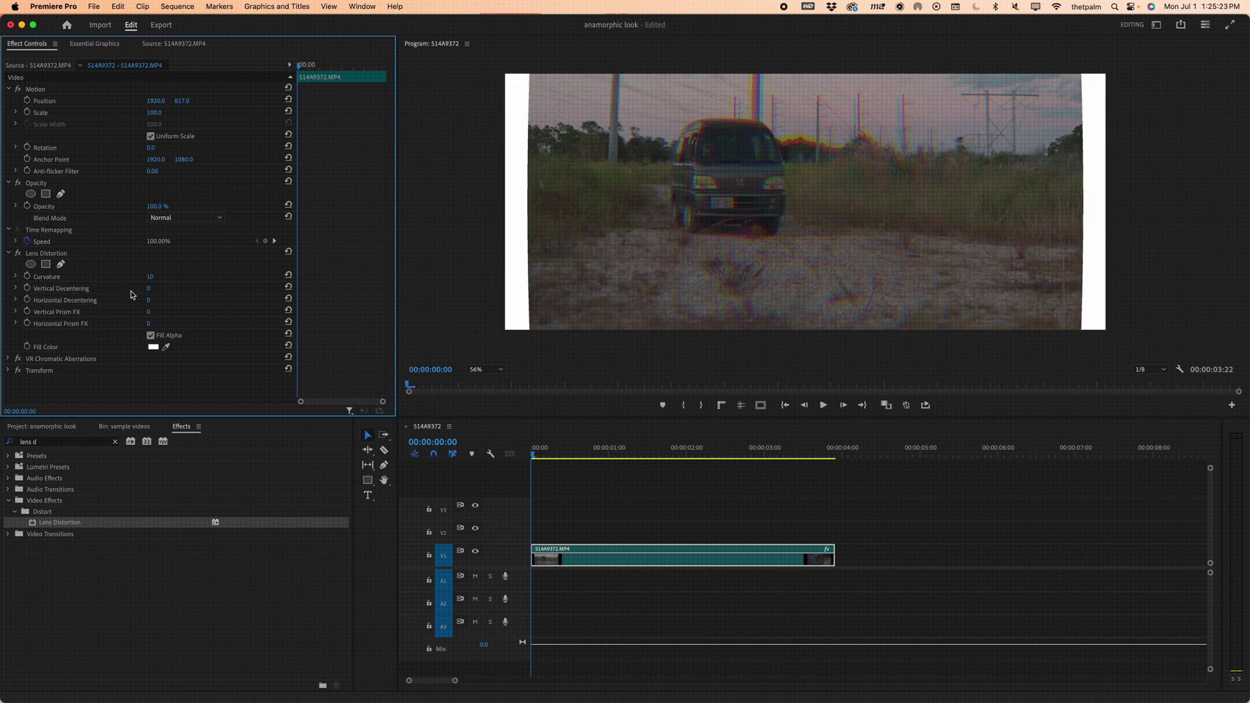
{"action": "left_click", "coordinate": [157, 290]}
{"action": "type", "text": "-15"}
{"action": "key", "text": "Return"}
{"action": "type", "text": "-2"}
{"action": "type", "text": "1"}
{"action": "key", "text": "Return"}
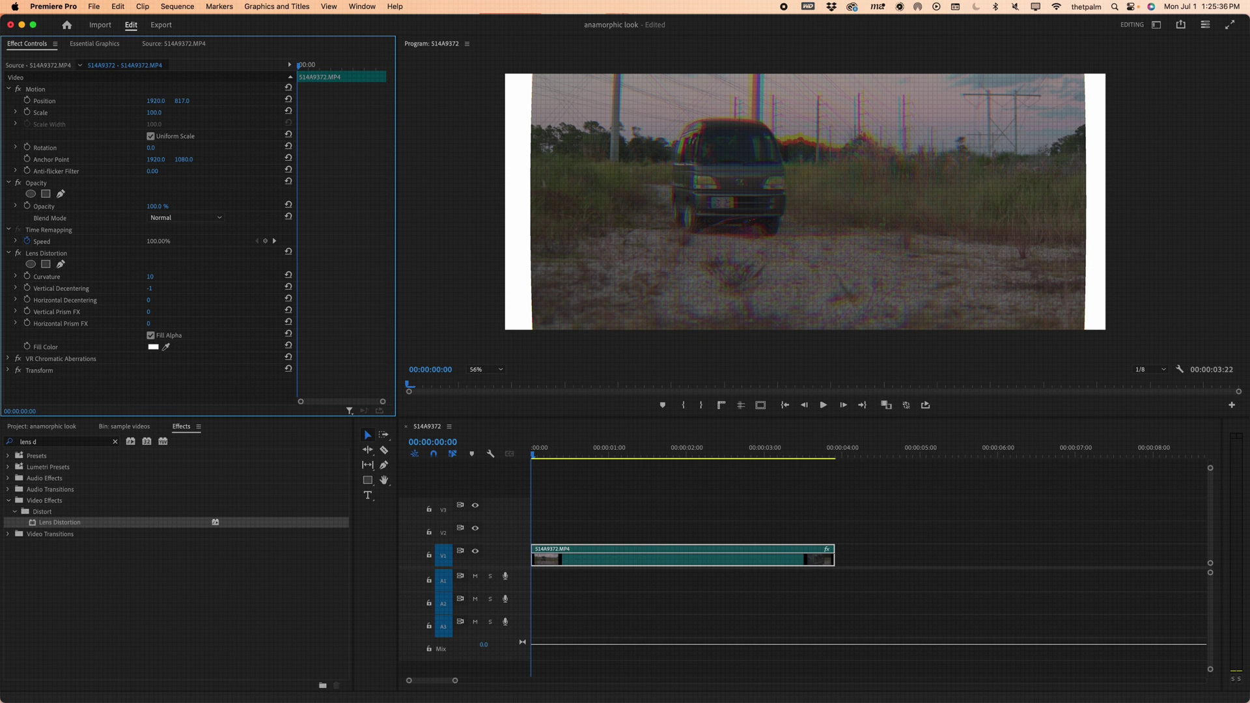
{"action": "left_click", "coordinate": [9, 254]}
{"action": "left_click", "coordinate": [9, 265]}
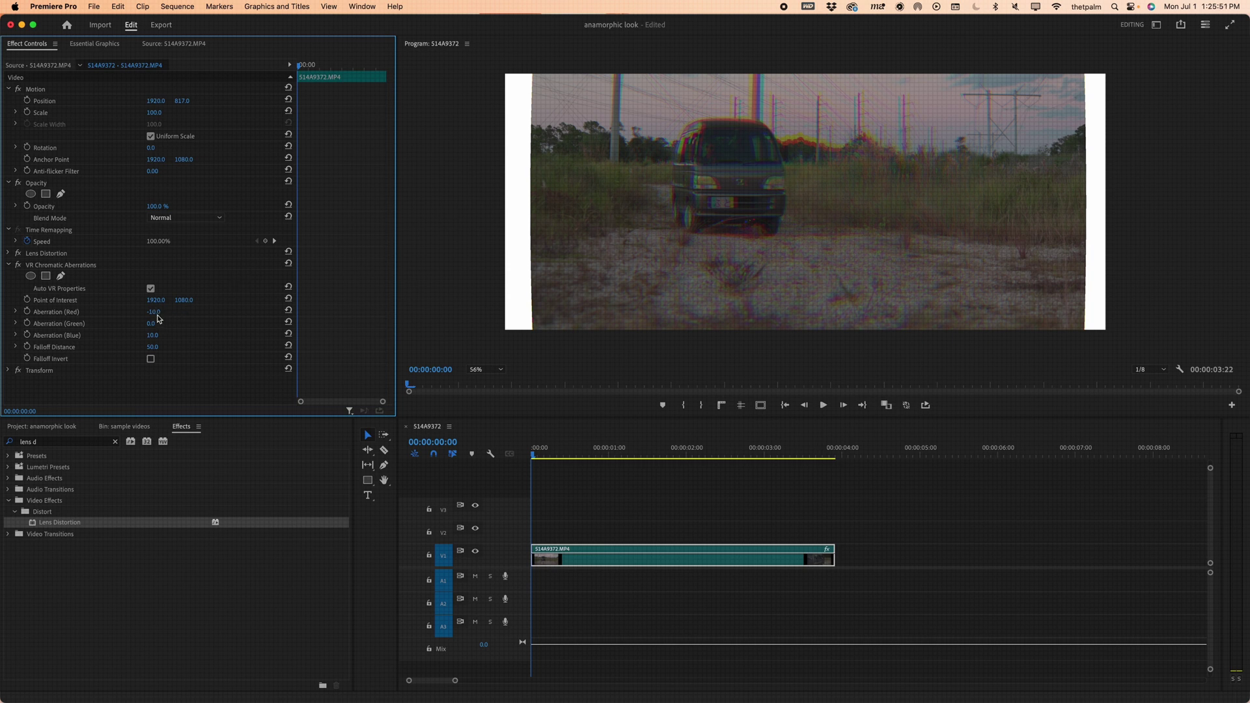
Step: Set VR Chromatic Aberrations Red to -2.0, Blue to 2.0 and Falloff Distance to 25.0
{"action": "left_click_drag", "start_coordinate": [154, 311], "coordinate": [160, 311]}
{"action": "left_click", "coordinate": [153, 312]}
{"action": "left_click", "coordinate": [155, 336]}
{"action": "left_click", "coordinate": [162, 346]}
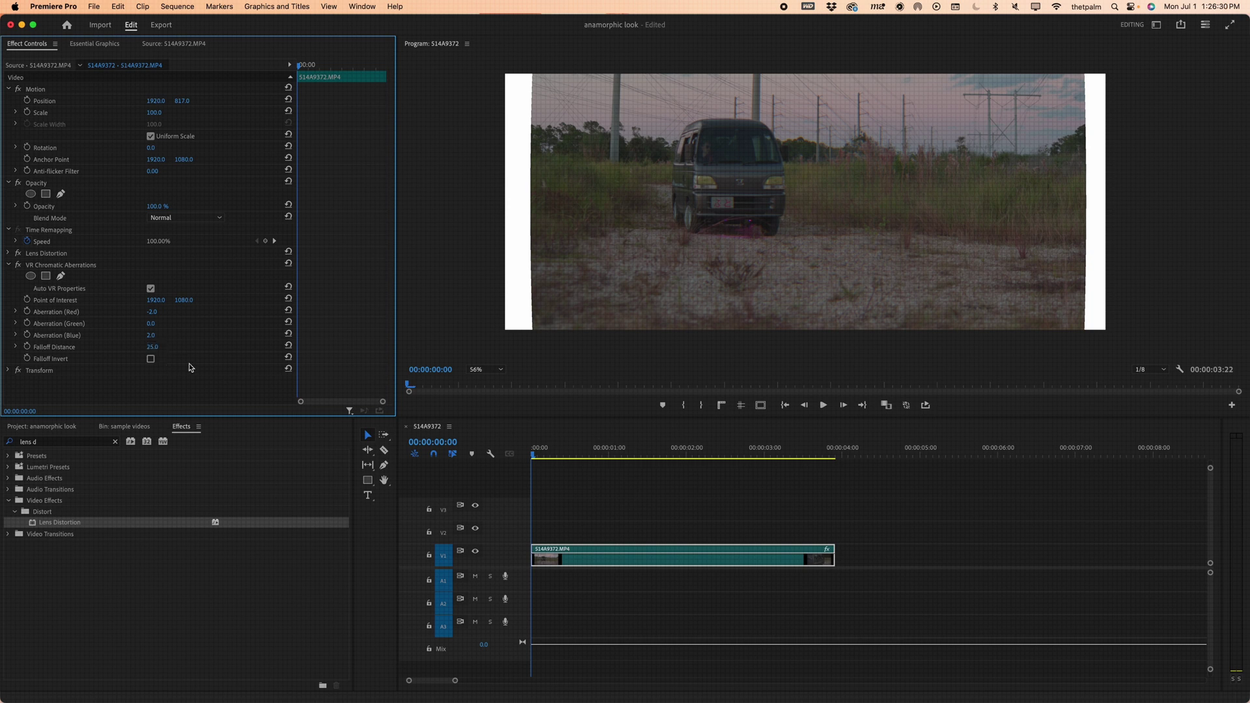
{"action": "left_click", "coordinate": [8, 265]}
{"action": "left_click", "coordinate": [9, 277]}
{"action": "scroll", "coordinate": [29, 326], "scroll_direction": "down", "scroll_amount": 1}
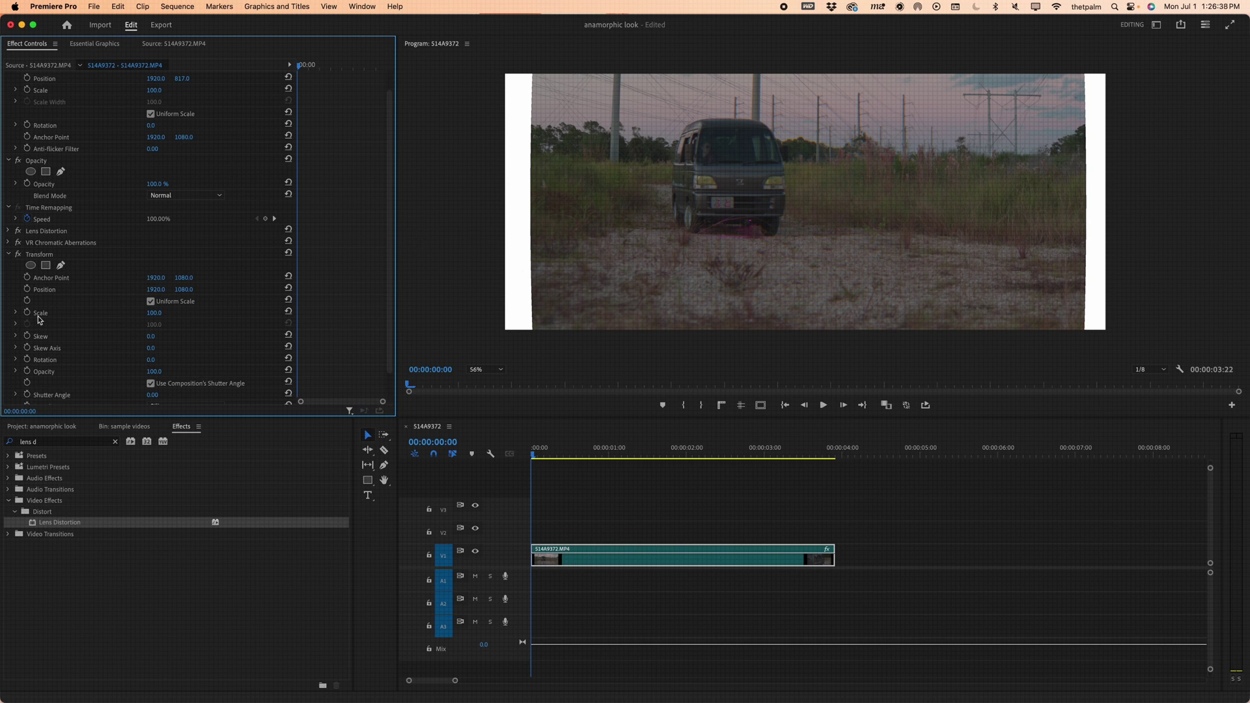
Step: Scale the footage to 110 with vertical Position 1234, then play it back
{"action": "left_click", "coordinate": [162, 312]}
{"action": "key", "text": "Return"}
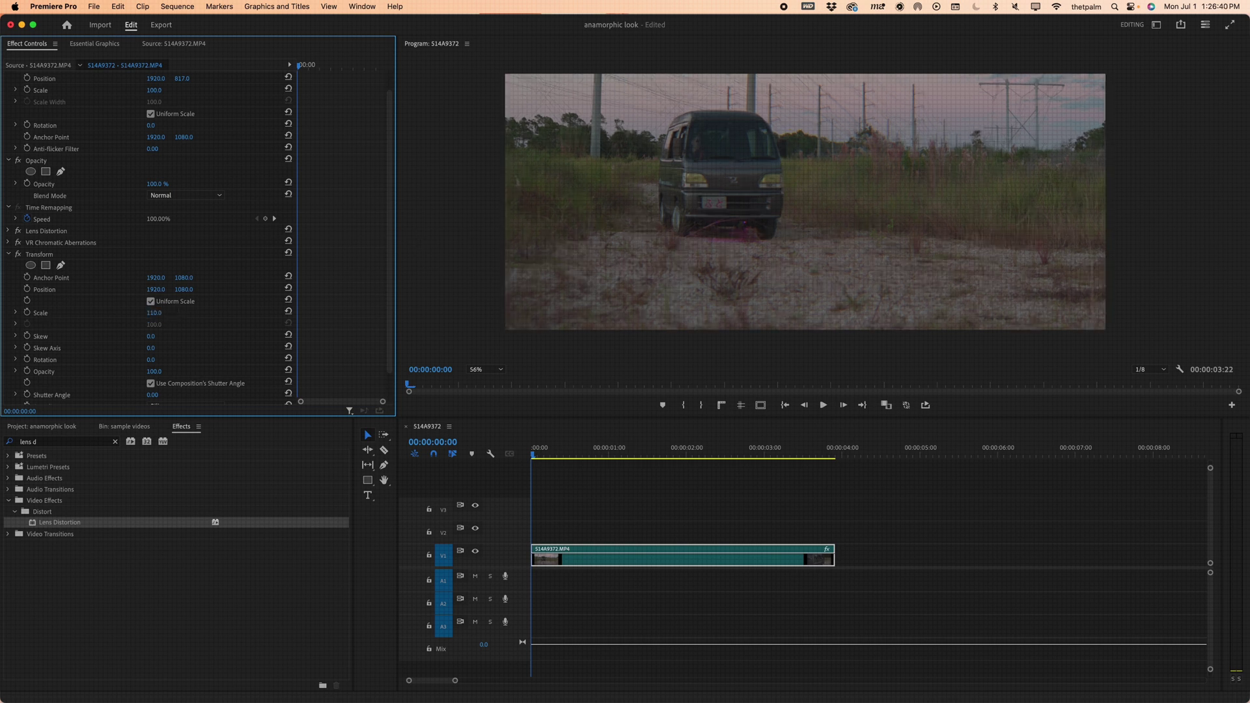
{"action": "left_click_drag", "start_coordinate": [184, 289], "coordinate": [314, 290]}
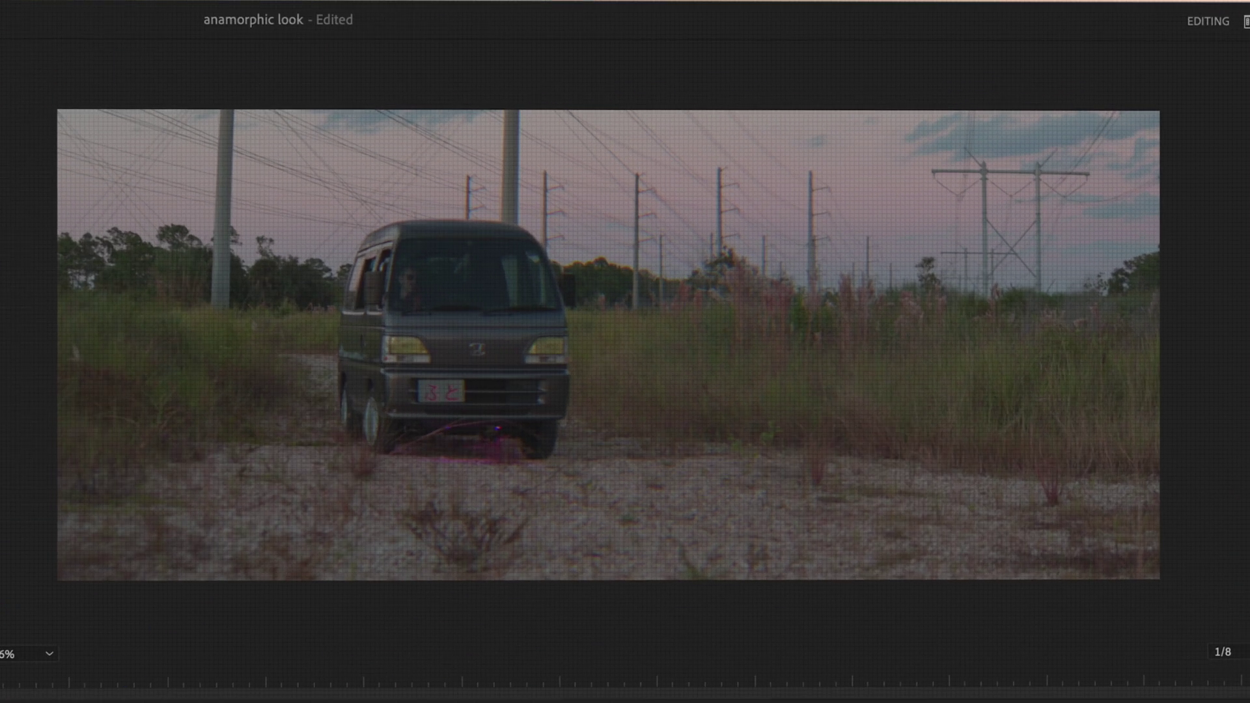
{"action": "key", "text": "space"}
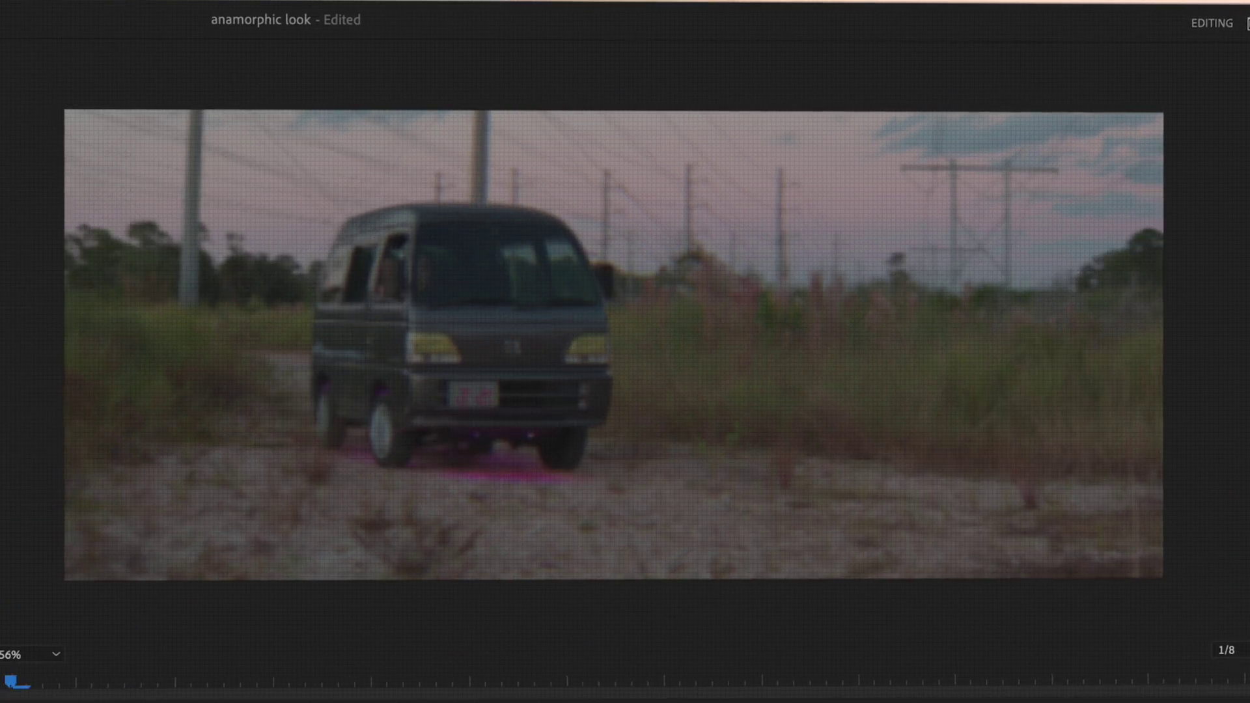